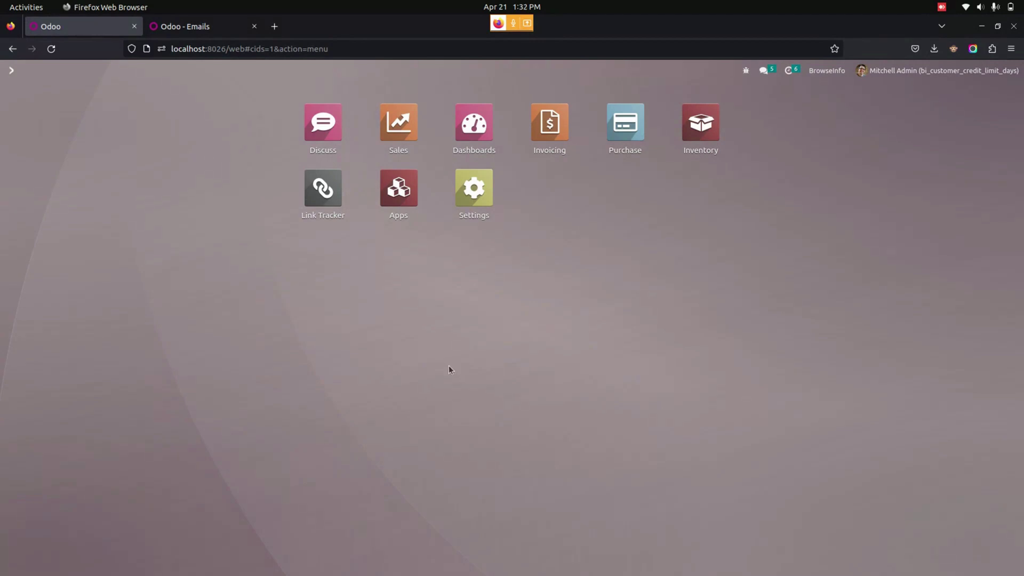
Open the admin user's record from Settings > Users & Companies > Users
{"action": "left_click", "coordinate": [475, 206]}
{"action": "left_click", "coordinate": [172, 75]}
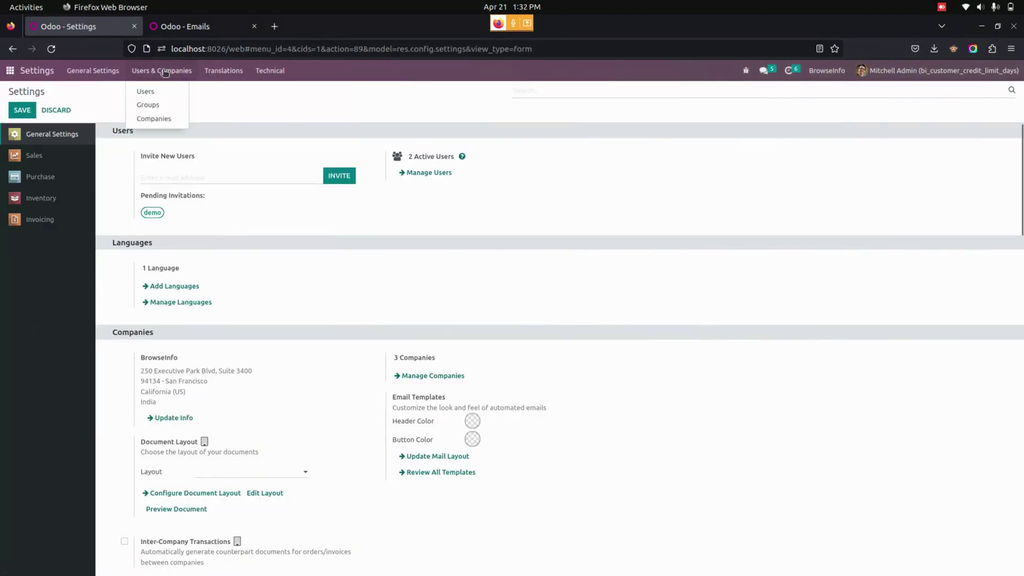
{"action": "left_click", "coordinate": [145, 92]}
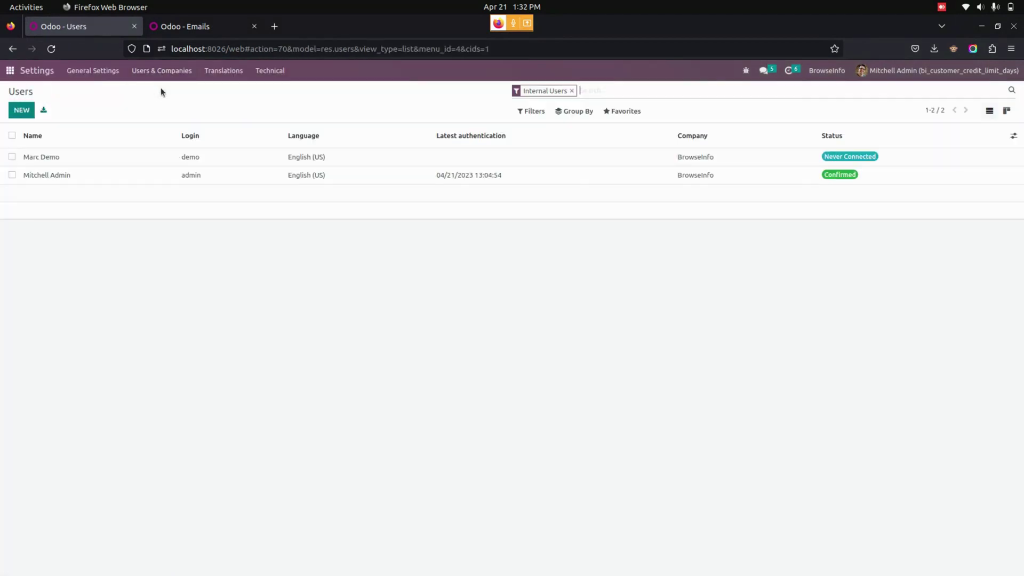
{"action": "left_click", "coordinate": [108, 175]}
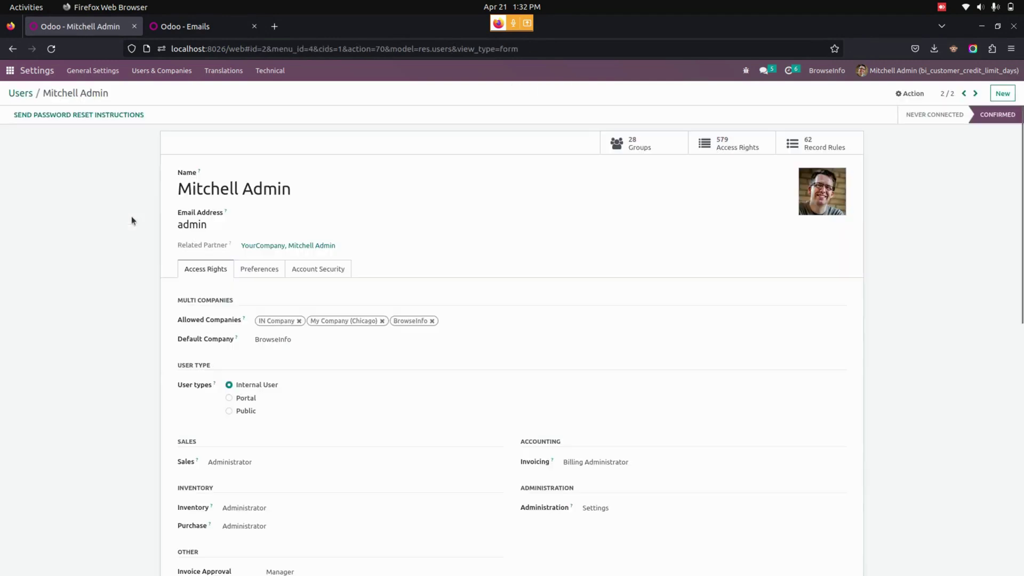
{"action": "scroll", "coordinate": [143, 303], "scroll_direction": "down", "scroll_amount": 4}
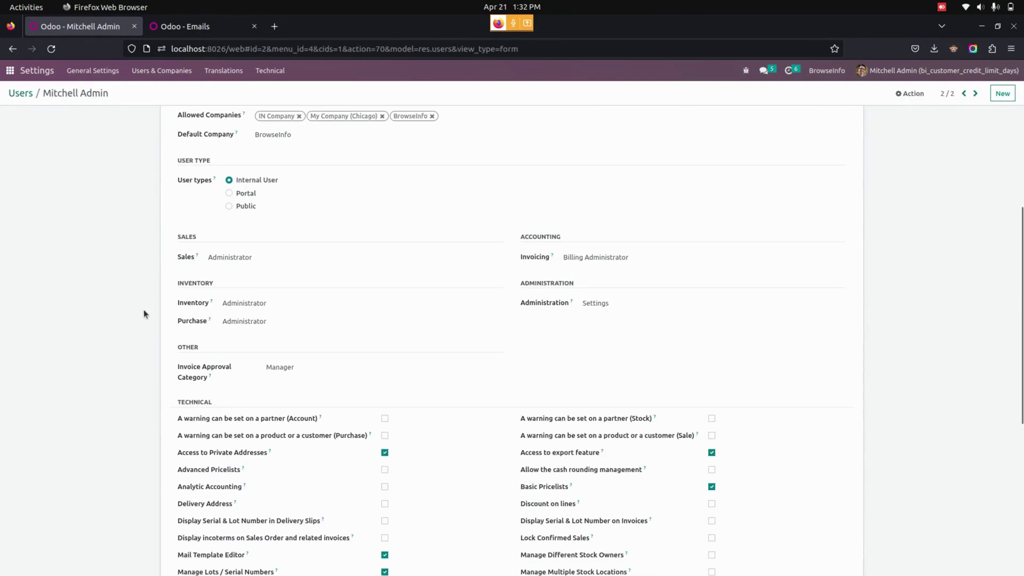
Set the admin's Invoice Approval Category to Manager, save, and return to the home screen
{"action": "left_click", "coordinate": [332, 372]}
{"action": "left_click", "coordinate": [293, 396]}
{"action": "left_click", "coordinate": [299, 369]}
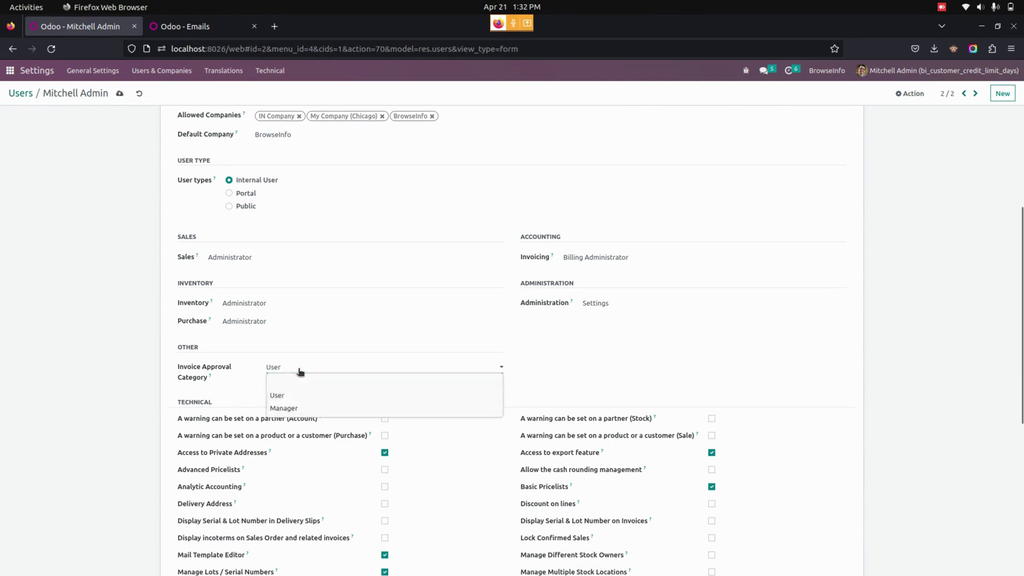
{"action": "left_click", "coordinate": [299, 408]}
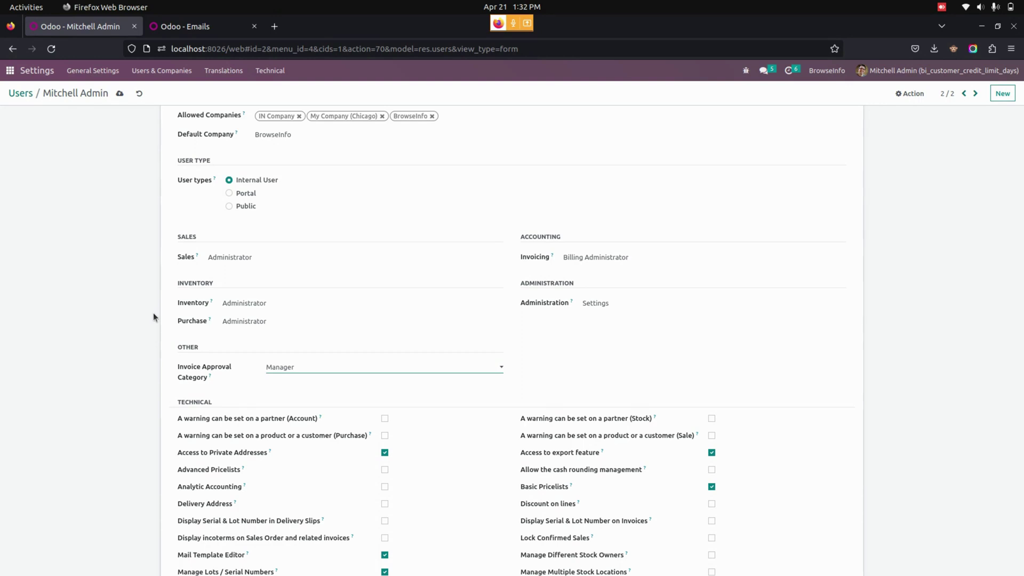
{"action": "left_click", "coordinate": [118, 96]}
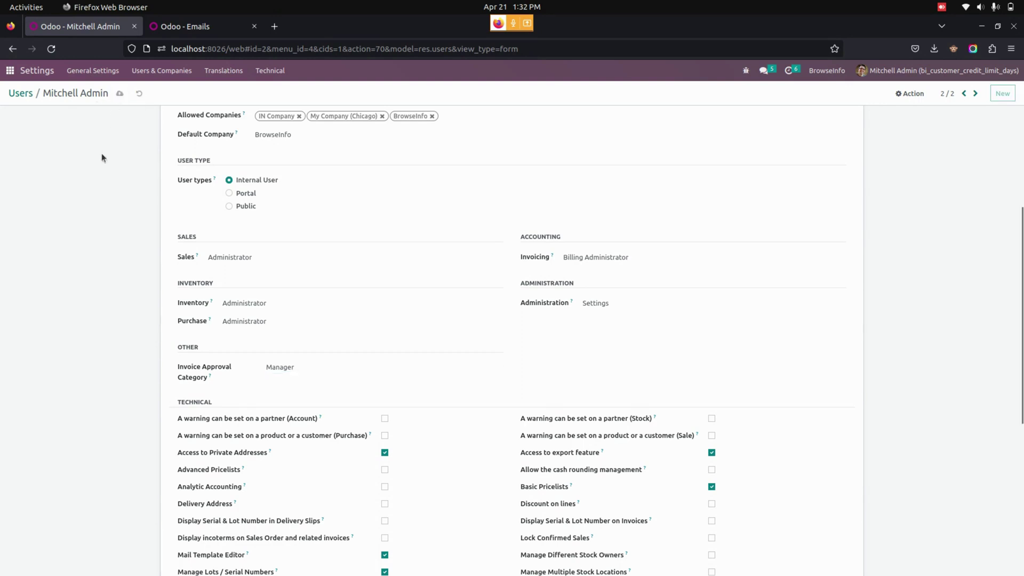
{"action": "left_click", "coordinate": [10, 74]}
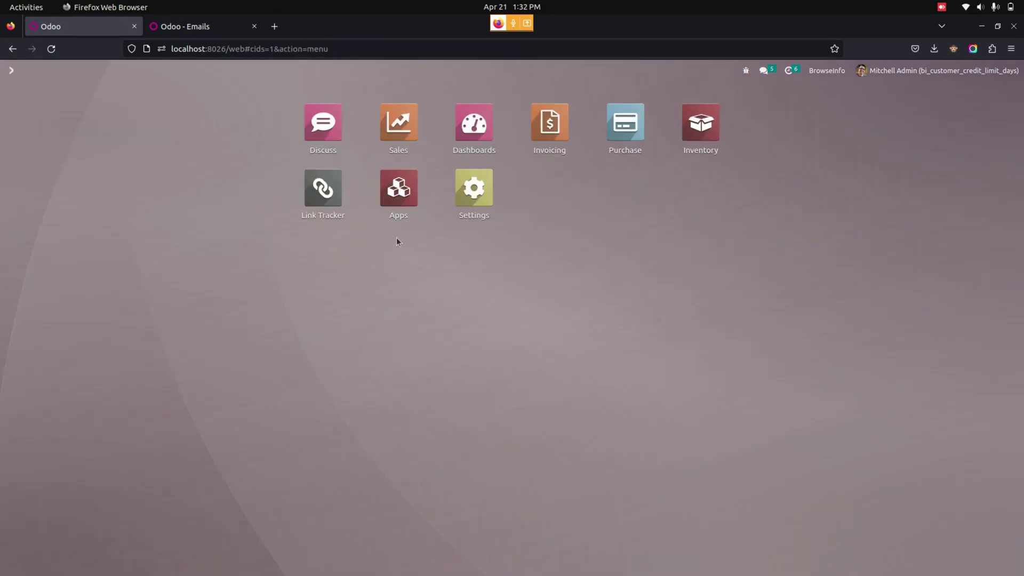
{"action": "left_click", "coordinate": [402, 128]}
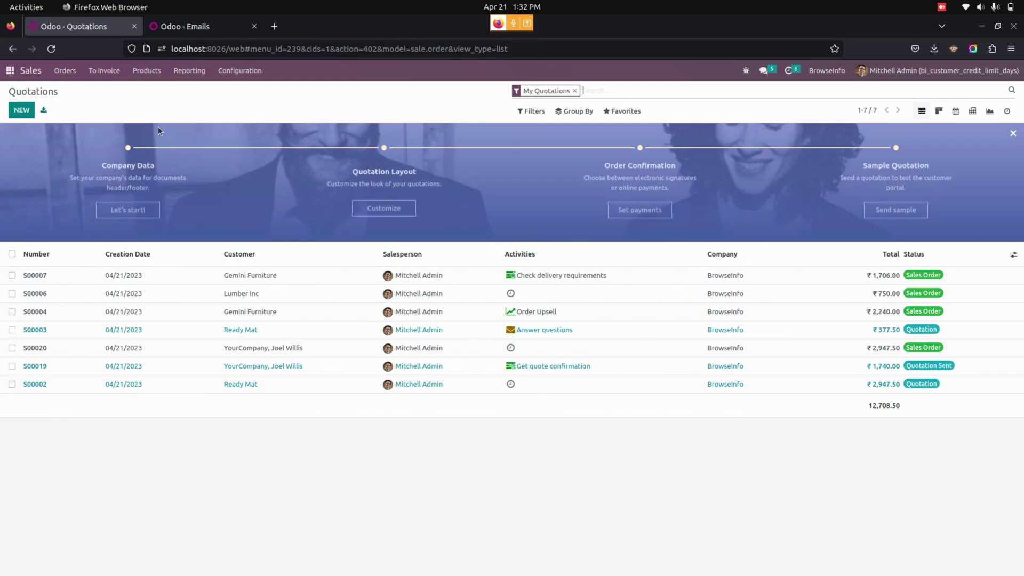
{"action": "left_click", "coordinate": [75, 77]}
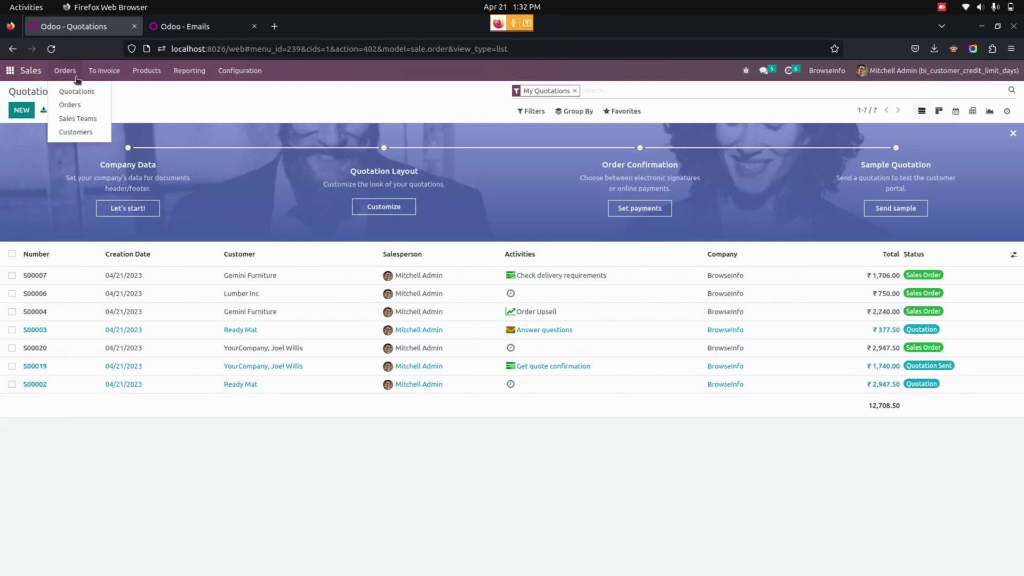
{"action": "left_click", "coordinate": [77, 132]}
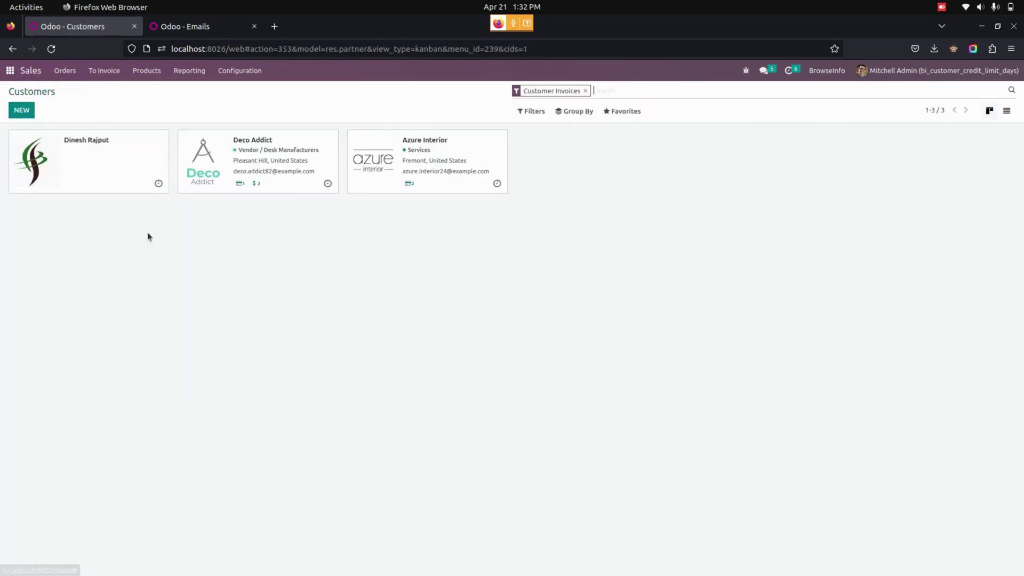
{"action": "left_click", "coordinate": [114, 171]}
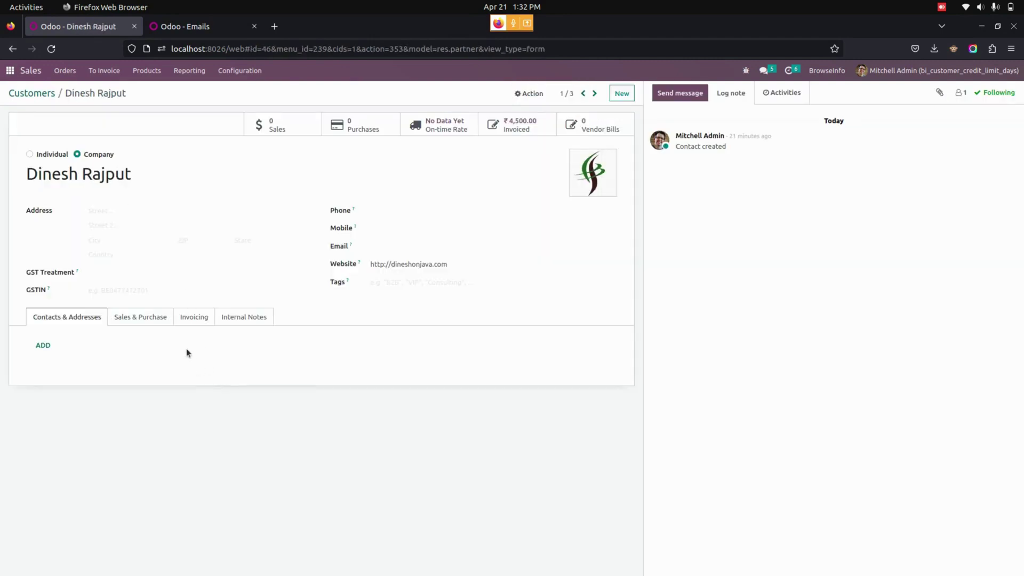
{"action": "left_click", "coordinate": [155, 322]}
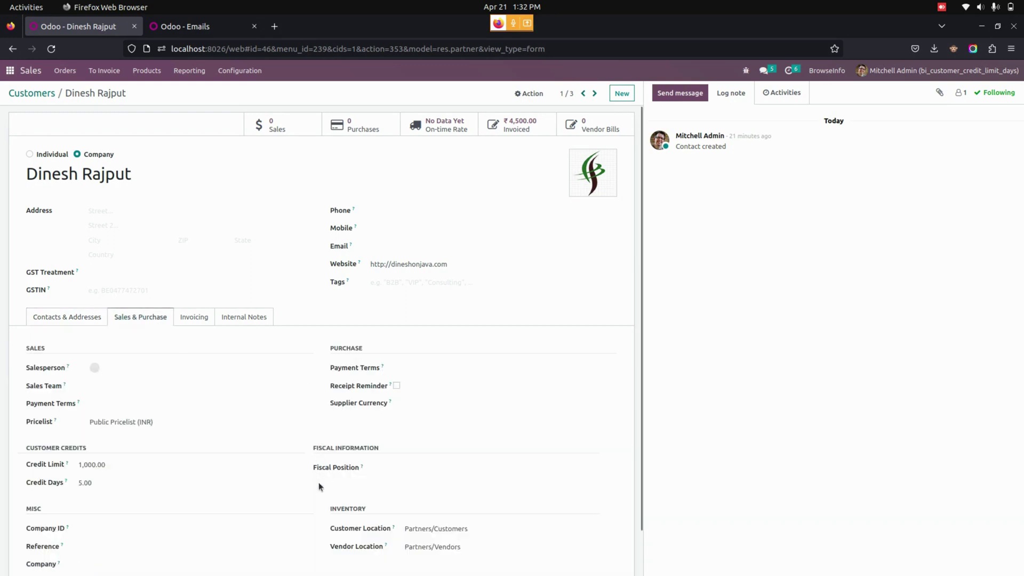
{"action": "scroll", "coordinate": [320, 506], "scroll_direction": "down", "scroll_amount": 2}
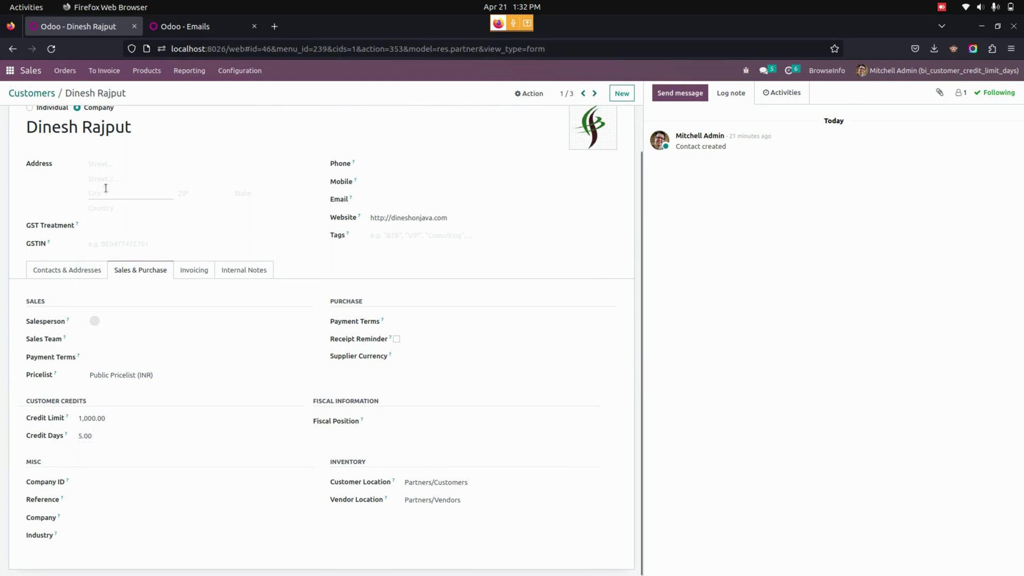
{"action": "left_click", "coordinate": [40, 94]}
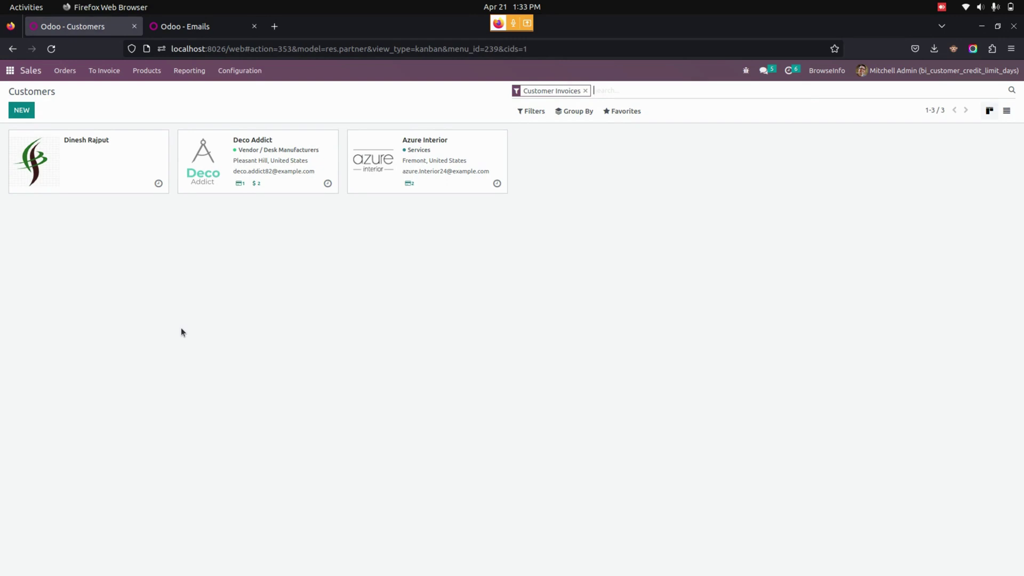
{"action": "left_click", "coordinate": [10, 70]}
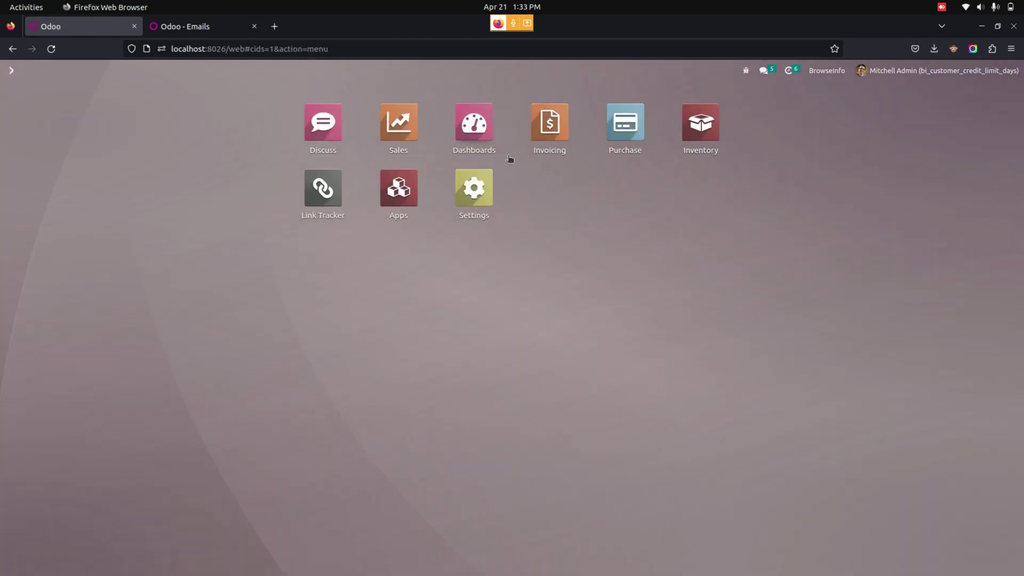
Start a new customer invoice in Invoicing for the customer with the 1,000.00 credit limit
{"action": "left_click", "coordinate": [549, 125]}
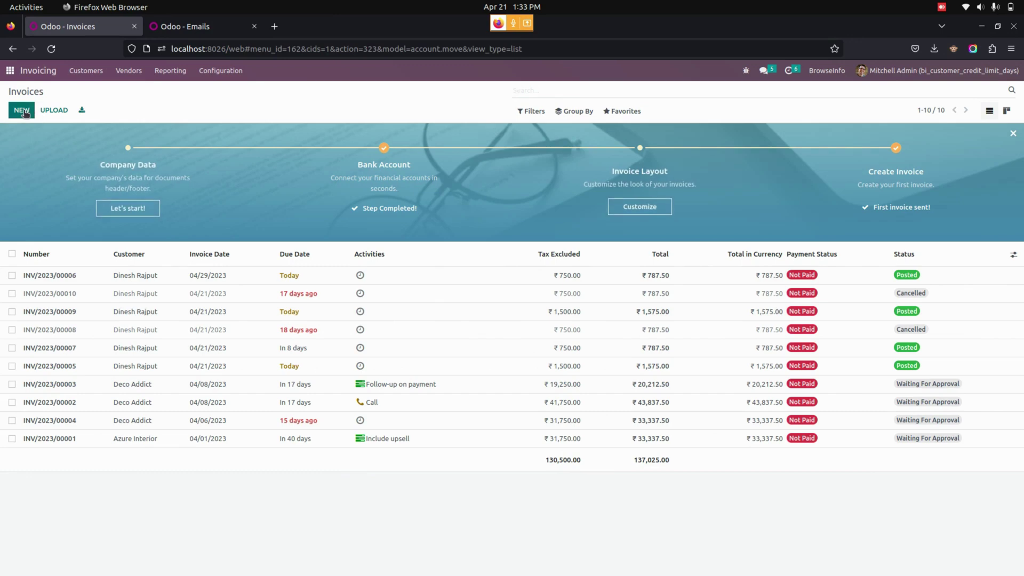
{"action": "left_click", "coordinate": [21, 110]}
{"action": "left_click", "coordinate": [184, 190]}
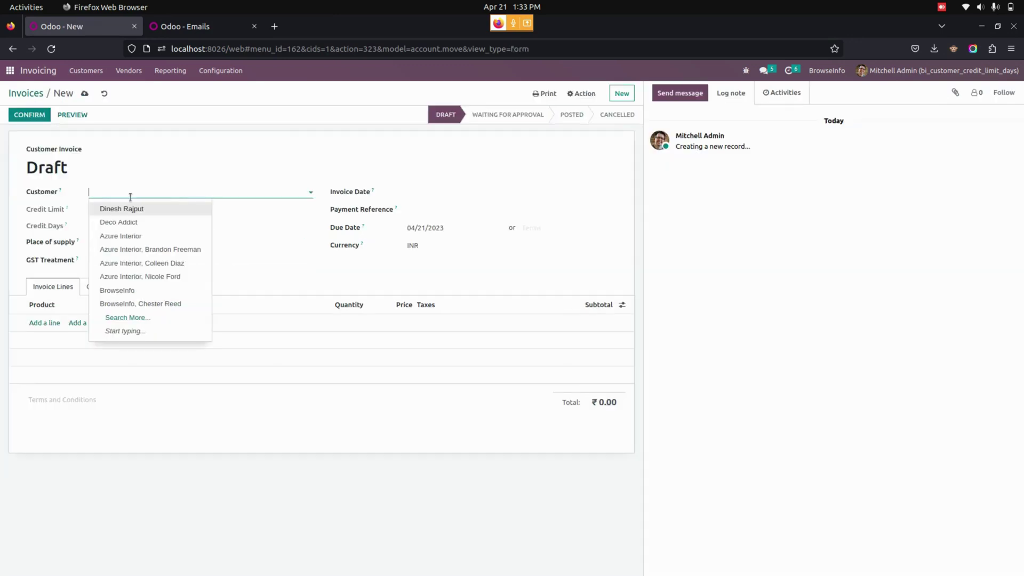
{"action": "left_click", "coordinate": [130, 208]}
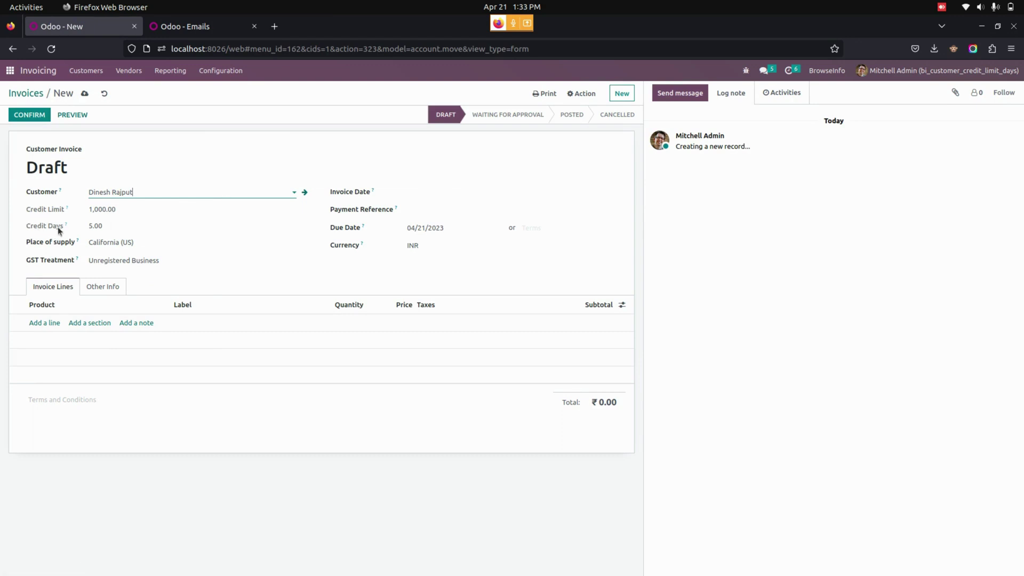
Add the white [DESK0005] and black [DESK0006] Customizable Desk lines to the invoice
{"action": "left_click", "coordinate": [47, 323]}
{"action": "left_click", "coordinate": [66, 325]}
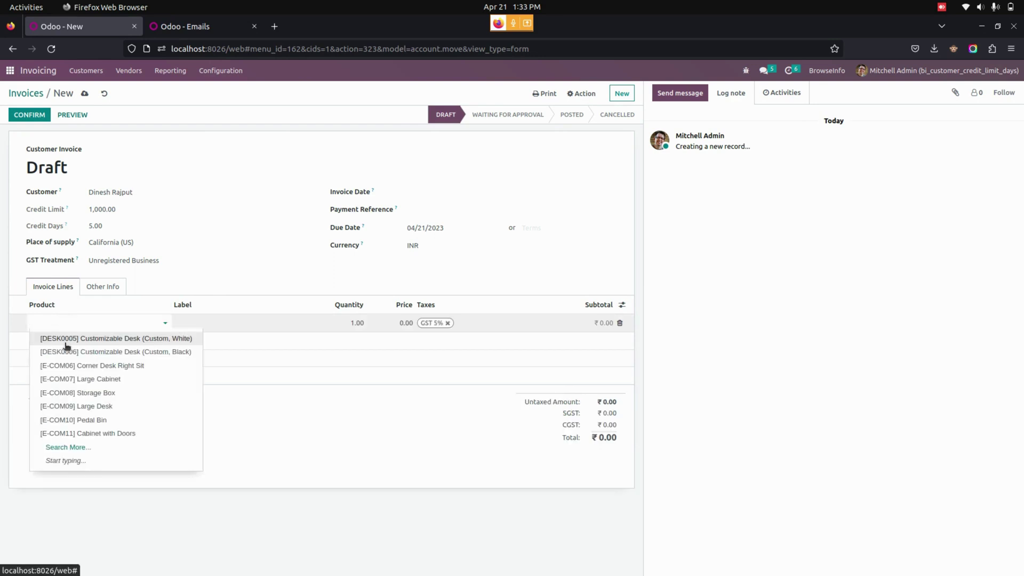
{"action": "left_click", "coordinate": [65, 341]}
{"action": "left_click", "coordinate": [46, 361]}
{"action": "left_click", "coordinate": [48, 361]}
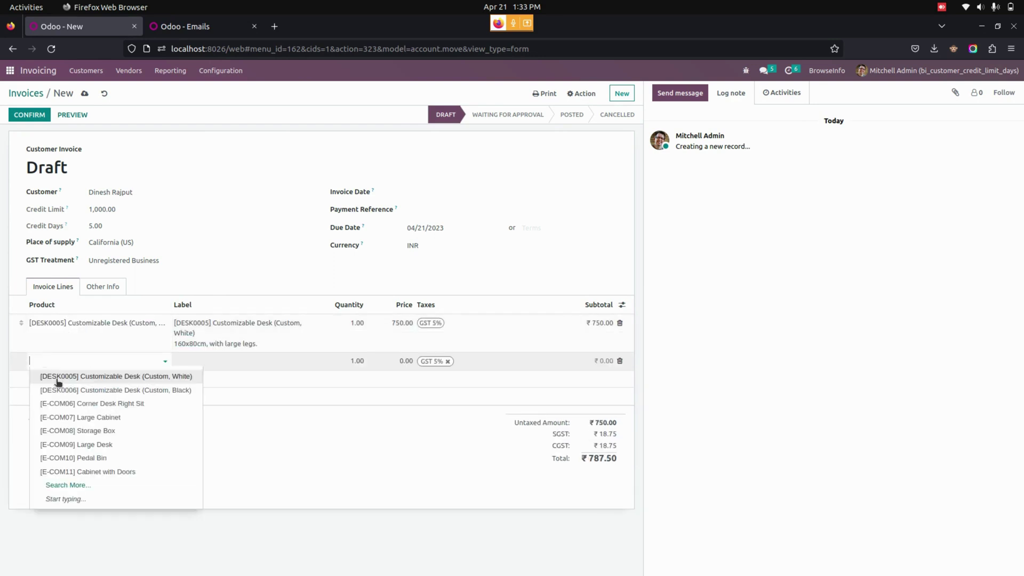
{"action": "left_click", "coordinate": [64, 391]}
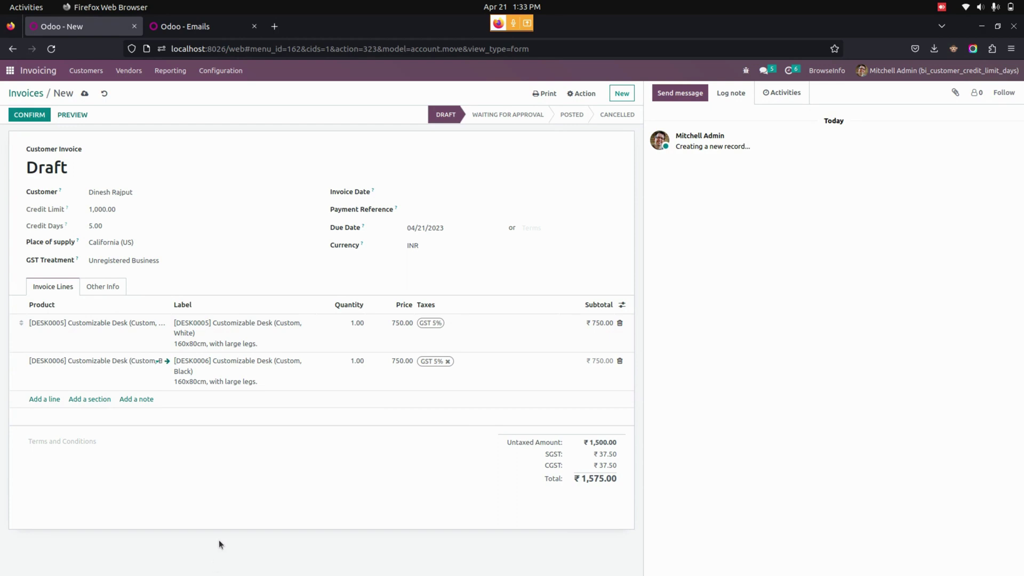
Confirm the ₹1,575.00 invoice and show the Approval Invoices list under Customers
{"action": "left_click", "coordinate": [31, 117]}
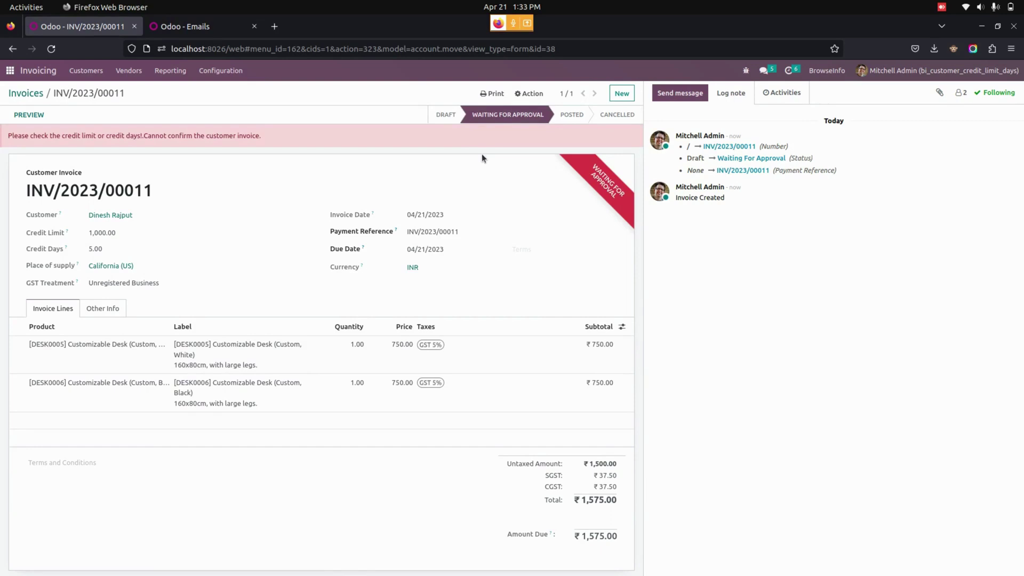
{"action": "left_click", "coordinate": [98, 76]}
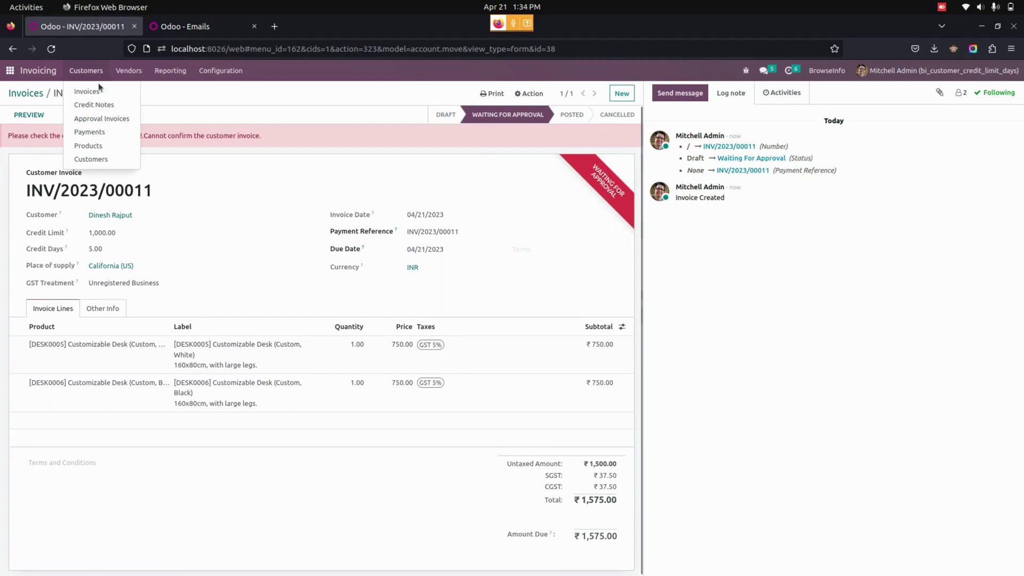
{"action": "left_click", "coordinate": [109, 120]}
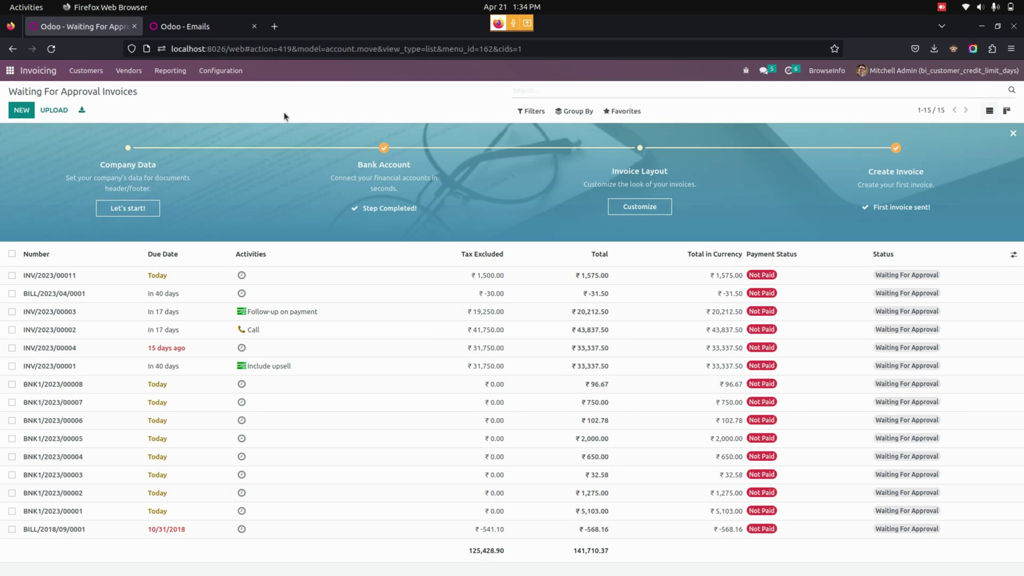
Open invoice INV/2023/00011 from the waiting list and approve it
{"action": "left_click", "coordinate": [277, 283]}
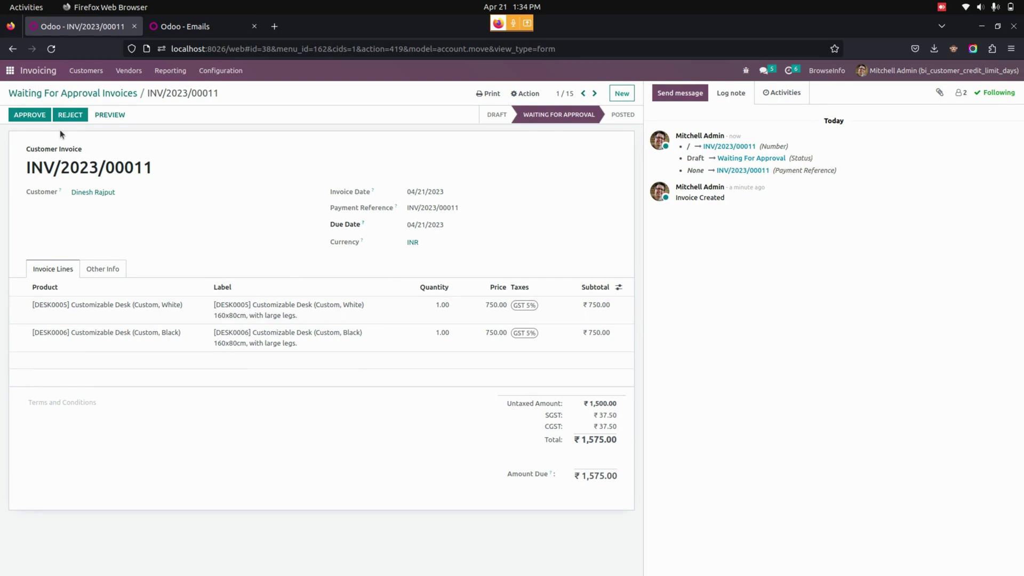
{"action": "left_click", "coordinate": [31, 116]}
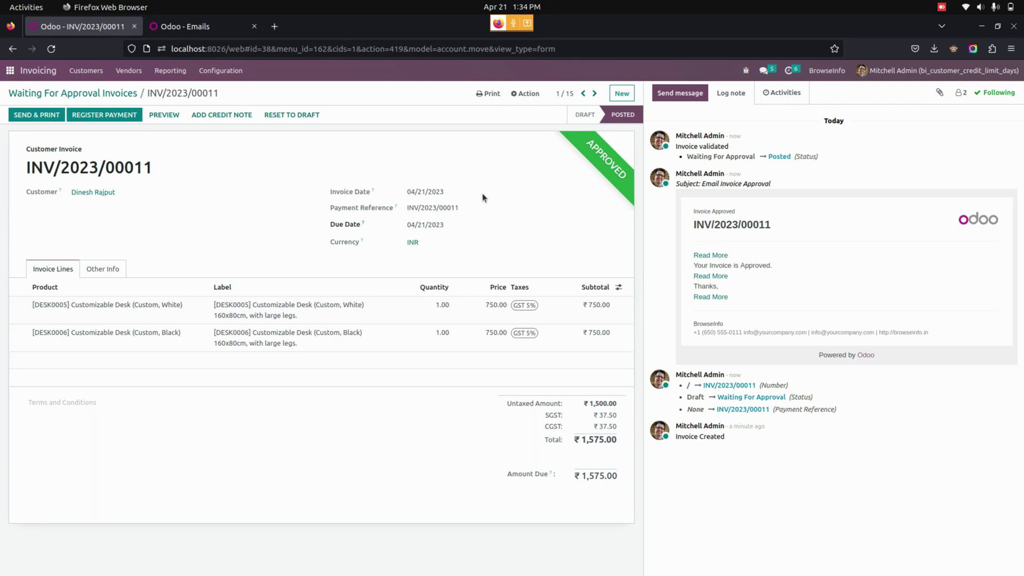
Reload the emails, read the Email Invoice Approval for INV/2023/00011, then return to Invoices
{"action": "left_click", "coordinate": [201, 27]}
{"action": "left_click", "coordinate": [52, 49]}
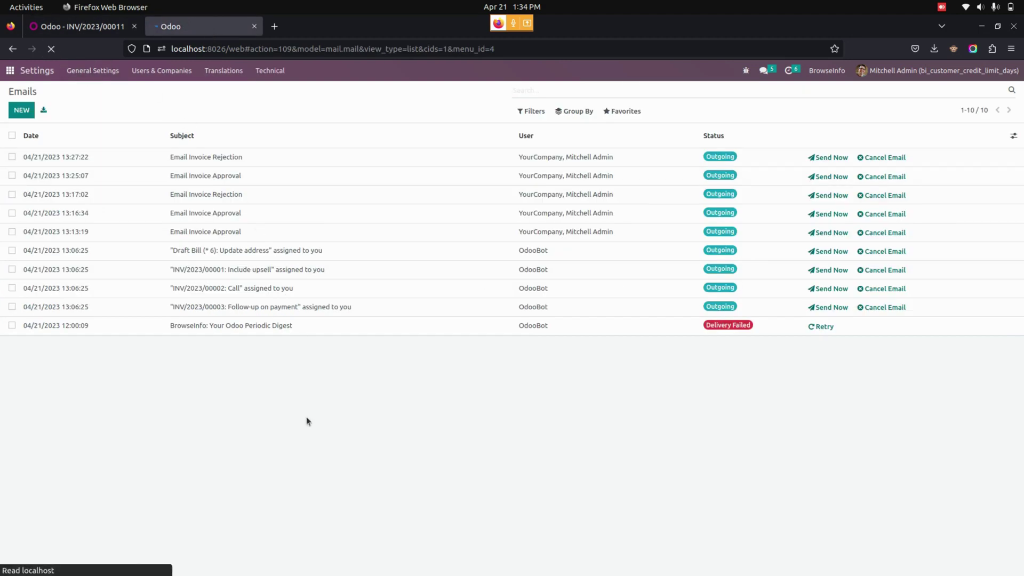
{"action": "left_click", "coordinate": [235, 158]}
{"action": "scroll", "coordinate": [454, 316], "scroll_direction": "down", "scroll_amount": 1}
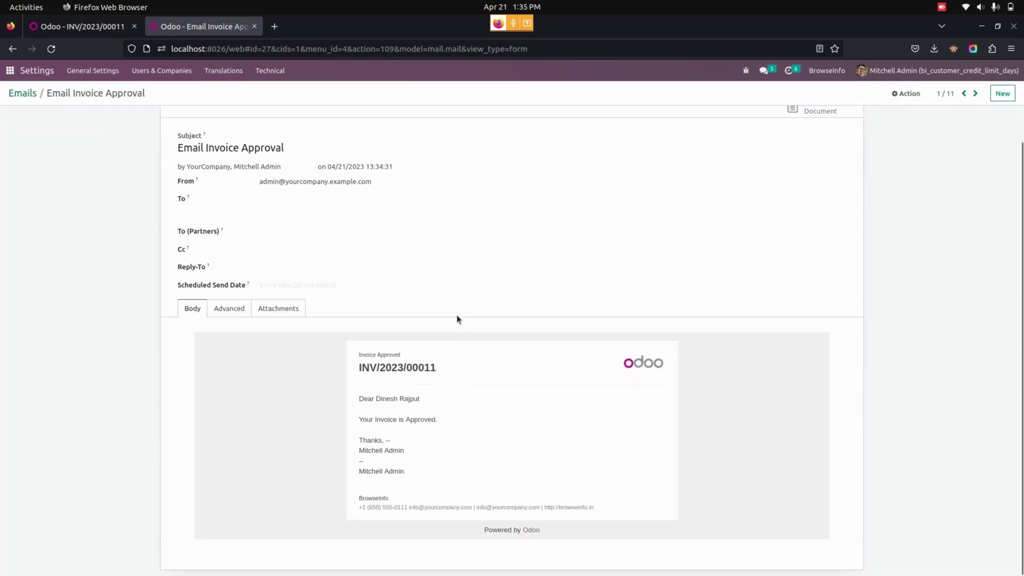
{"action": "left_click", "coordinate": [79, 26]}
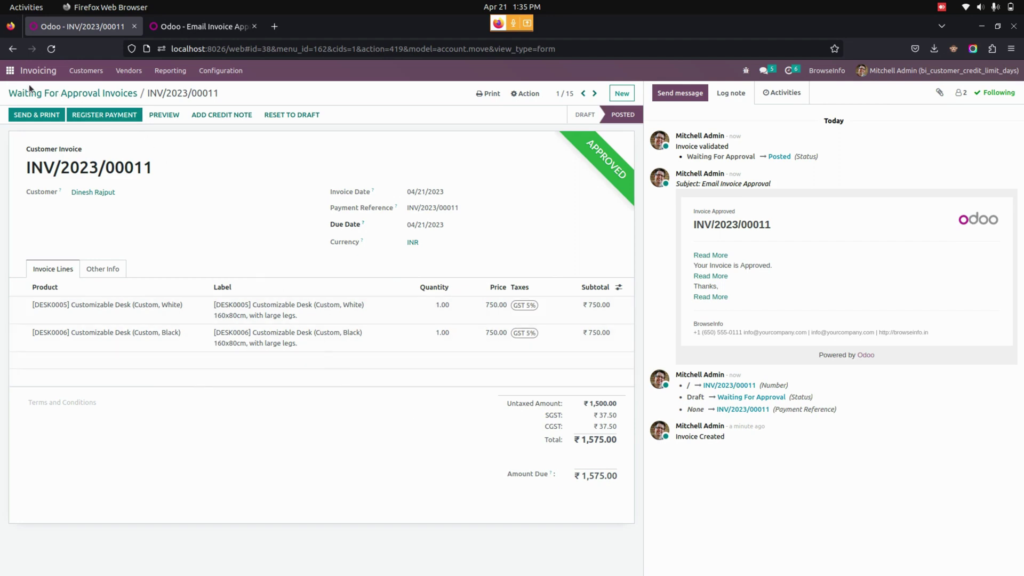
{"action": "left_click", "coordinate": [89, 92]}
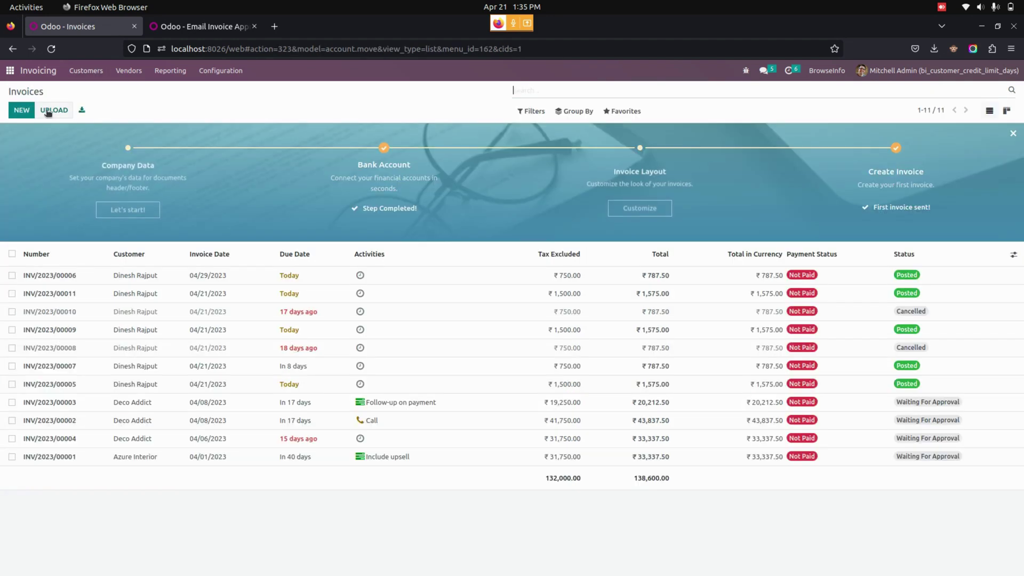
Start a new invoice for the 1,000 credit-limit customer with one Customizable Desk line
{"action": "left_click", "coordinate": [22, 109]}
{"action": "left_click", "coordinate": [156, 191]}
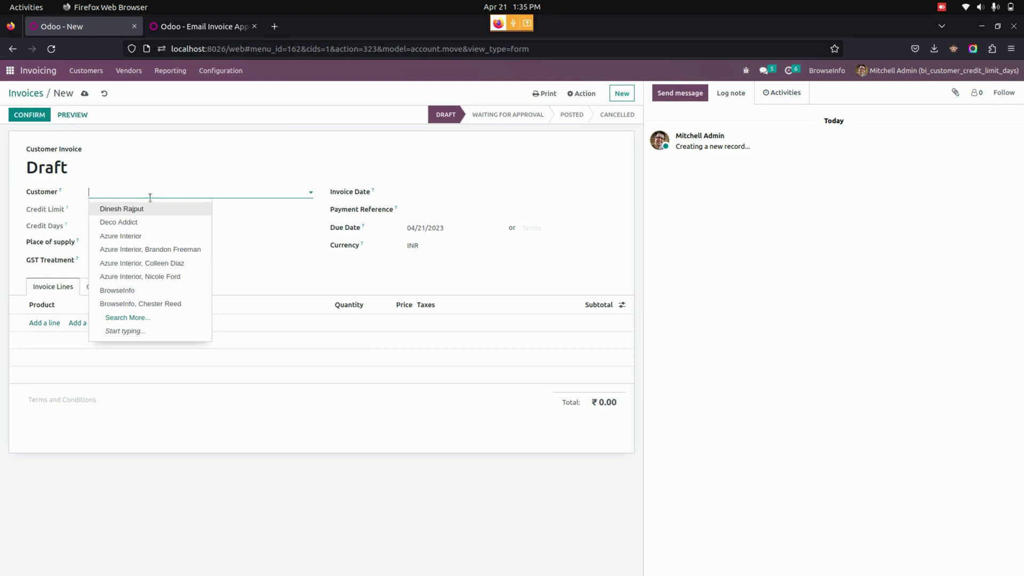
{"action": "left_click", "coordinate": [149, 216]}
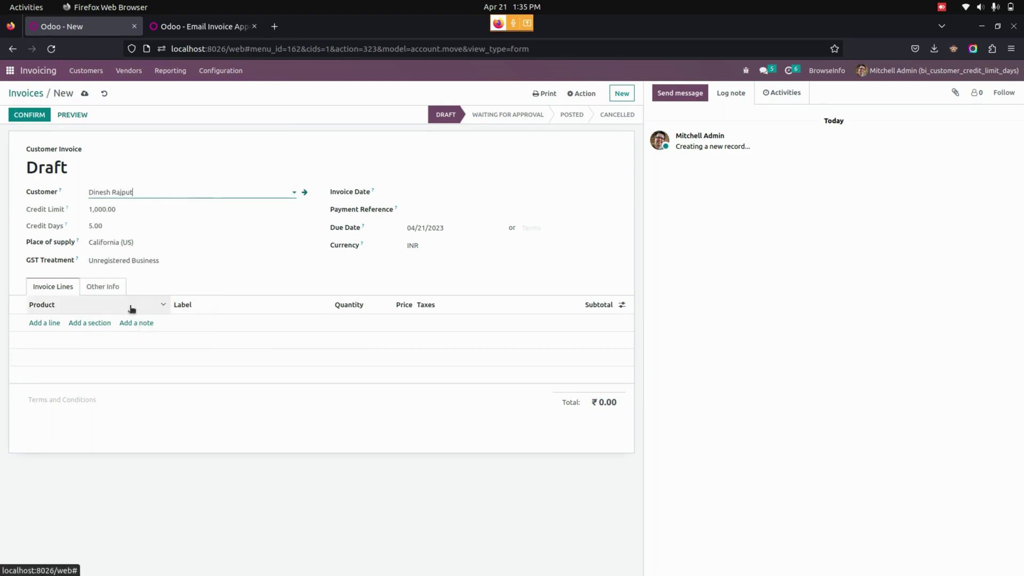
{"action": "left_click", "coordinate": [57, 324]}
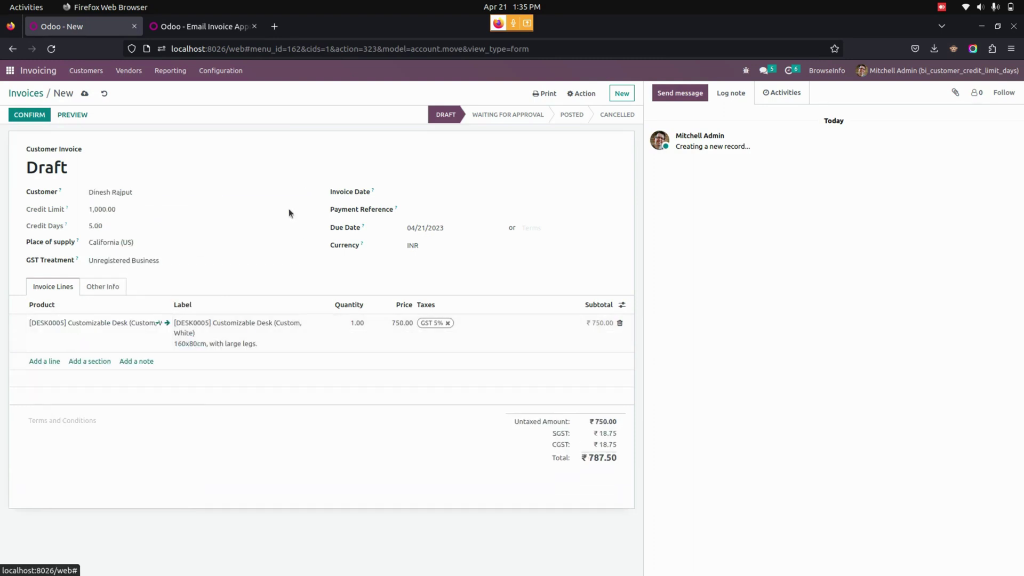
Set invoice date 04/21/2023 and due date 04/01/2023, then confirm the invoice
{"action": "left_click", "coordinate": [434, 193]}
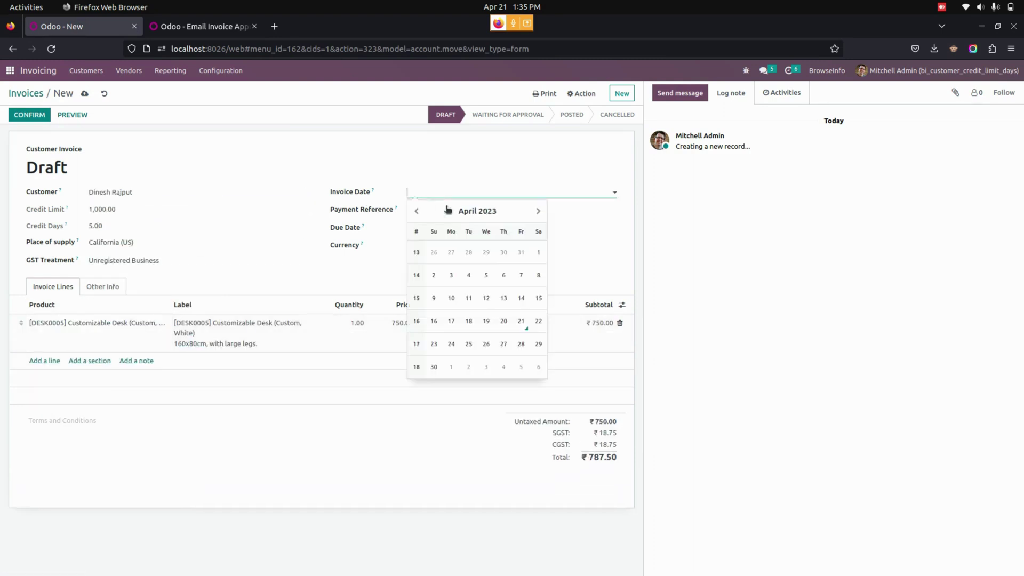
{"action": "left_click", "coordinate": [521, 321]}
{"action": "left_click", "coordinate": [424, 228]}
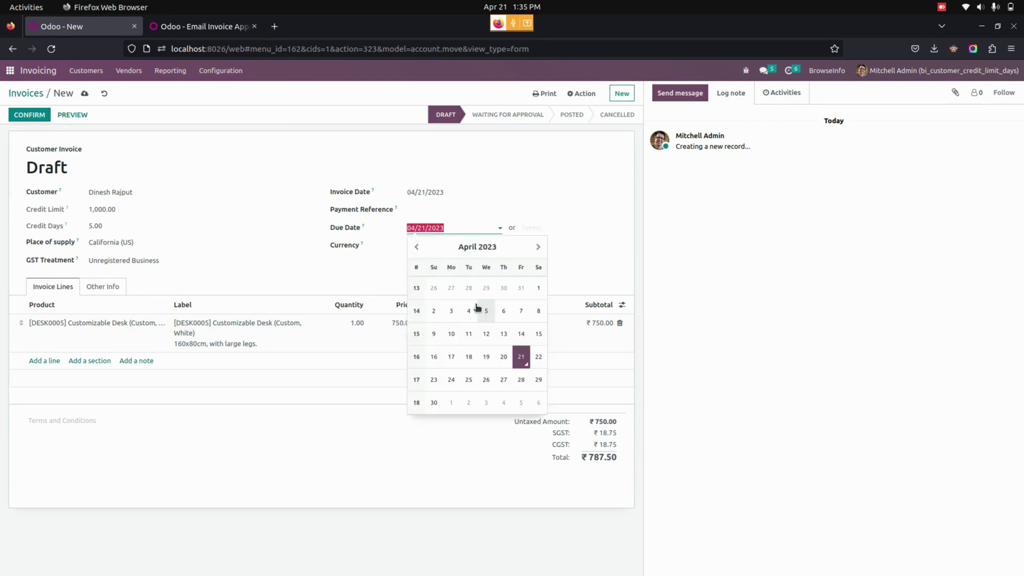
{"action": "left_click", "coordinate": [538, 289]}
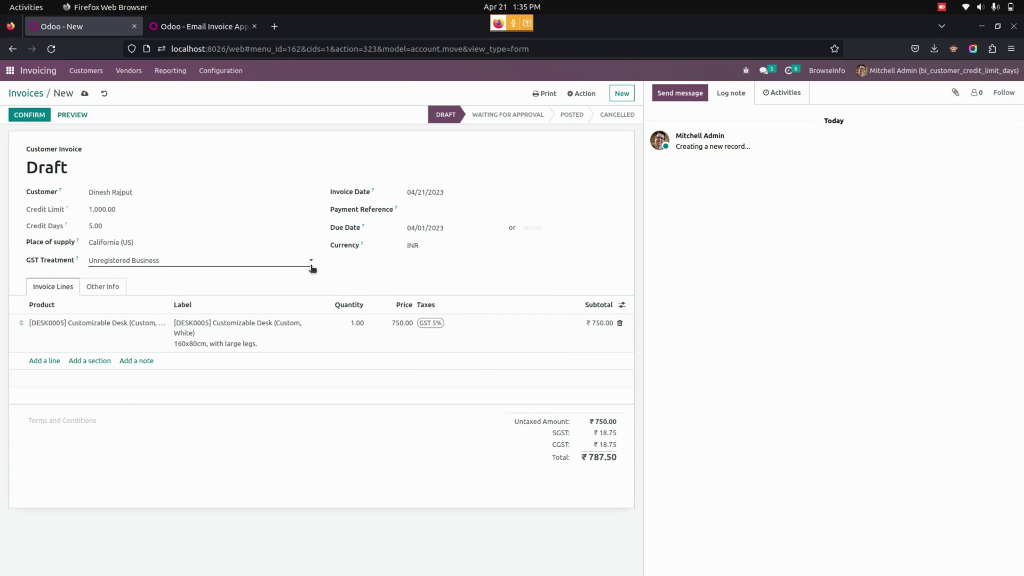
{"action": "left_click", "coordinate": [31, 114]}
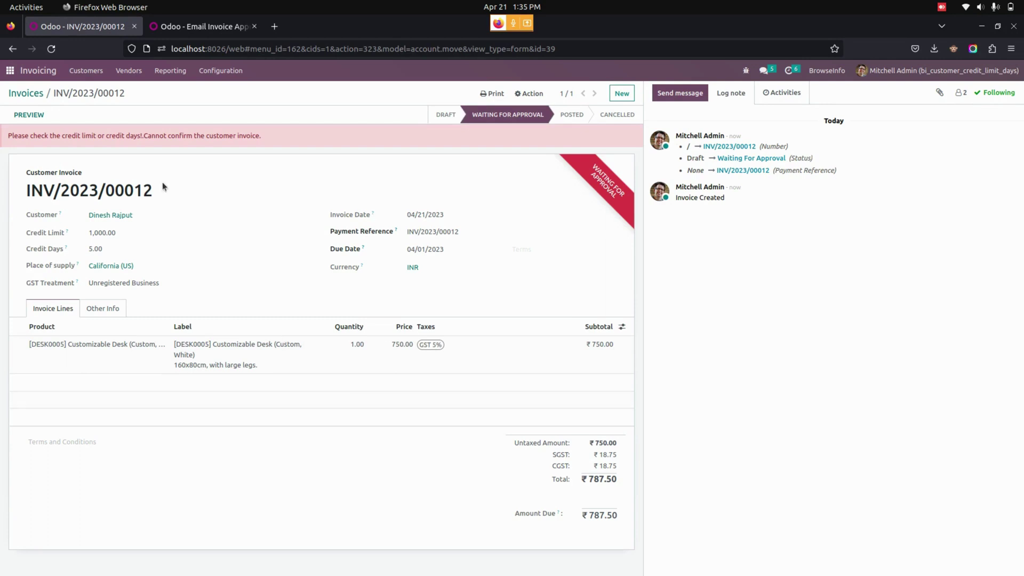
{"action": "left_click", "coordinate": [84, 75]}
Reject invoice INV/2023/00012 from the Approval Invoices list
{"action": "left_click", "coordinate": [94, 117]}
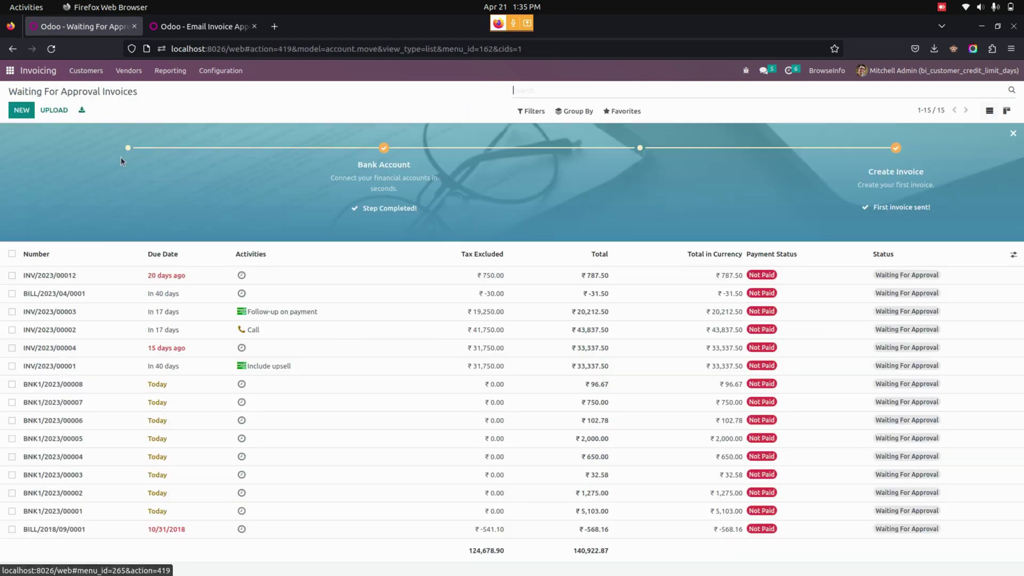
{"action": "left_click", "coordinate": [225, 276]}
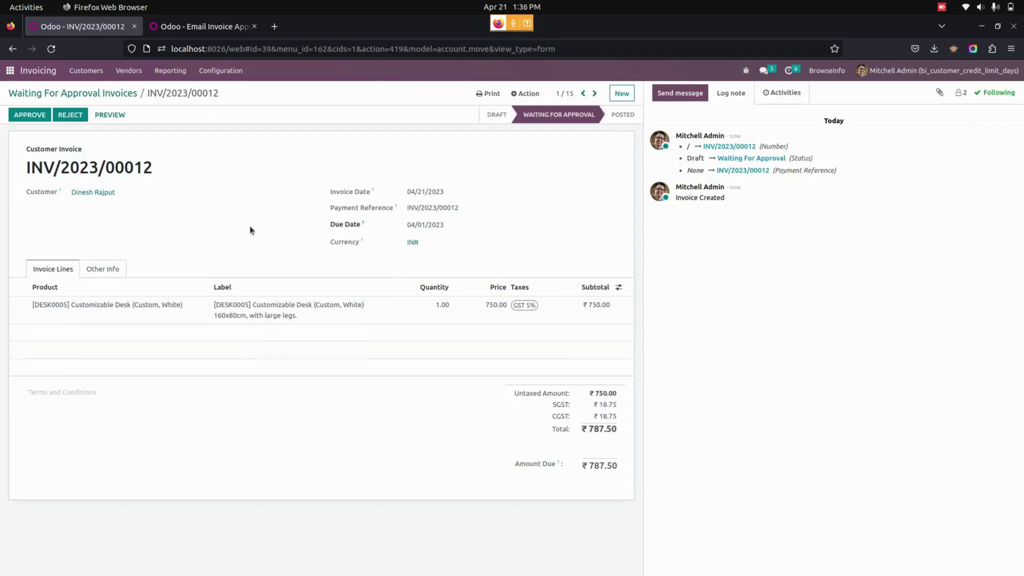
{"action": "left_click", "coordinate": [70, 114]}
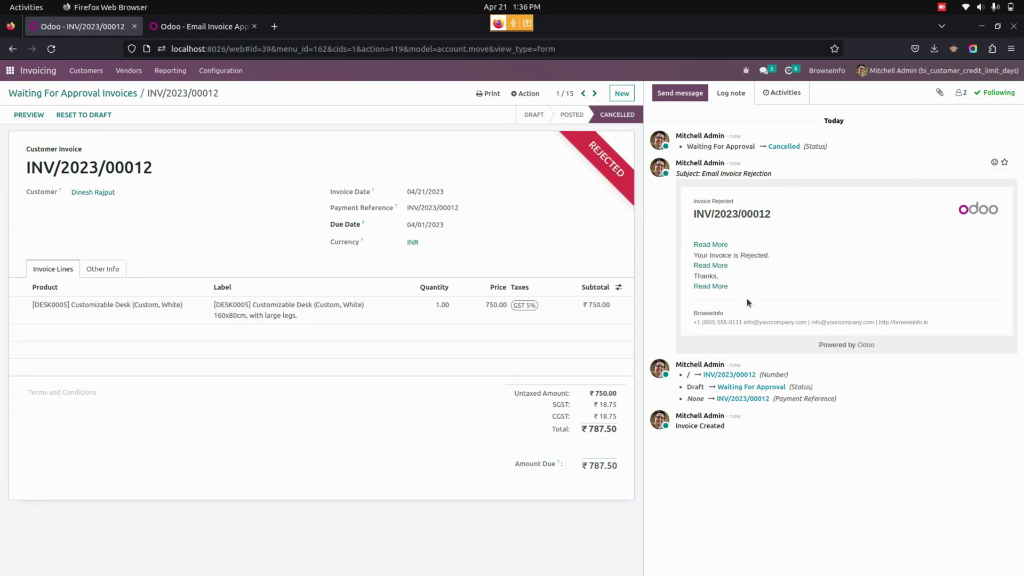
Reload the emails and read the Email Invoice Rejection for INV/2023/00012, then go back to the apps overview
{"action": "left_click", "coordinate": [203, 26]}
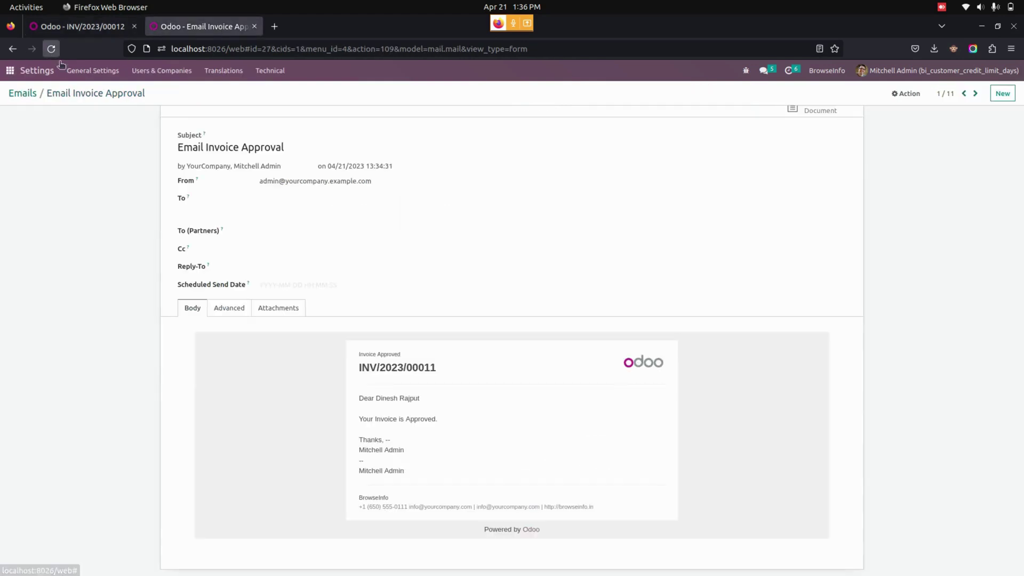
{"action": "left_click", "coordinate": [29, 95]}
{"action": "left_click", "coordinate": [51, 48]}
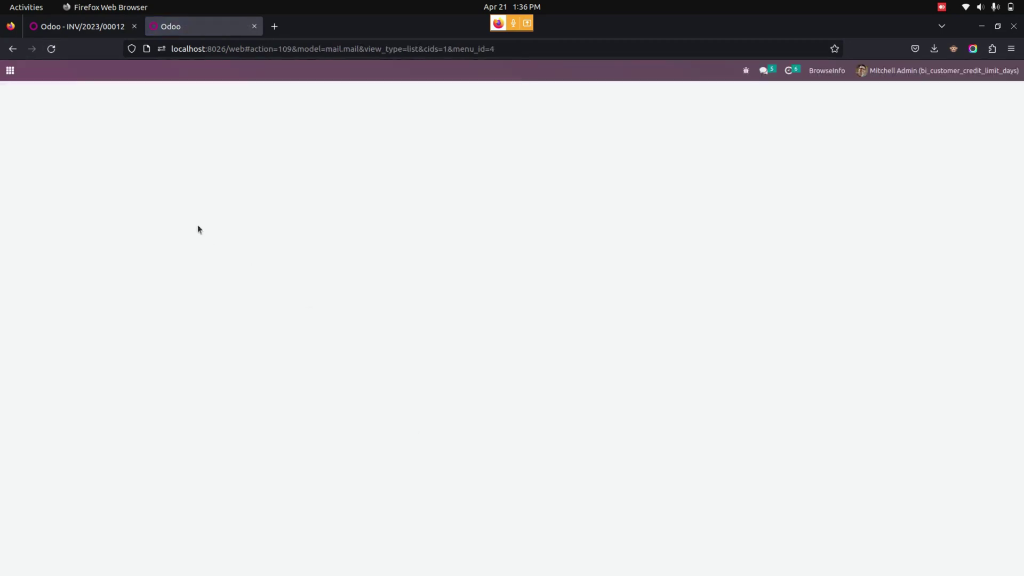
{"action": "left_click", "coordinate": [231, 157]}
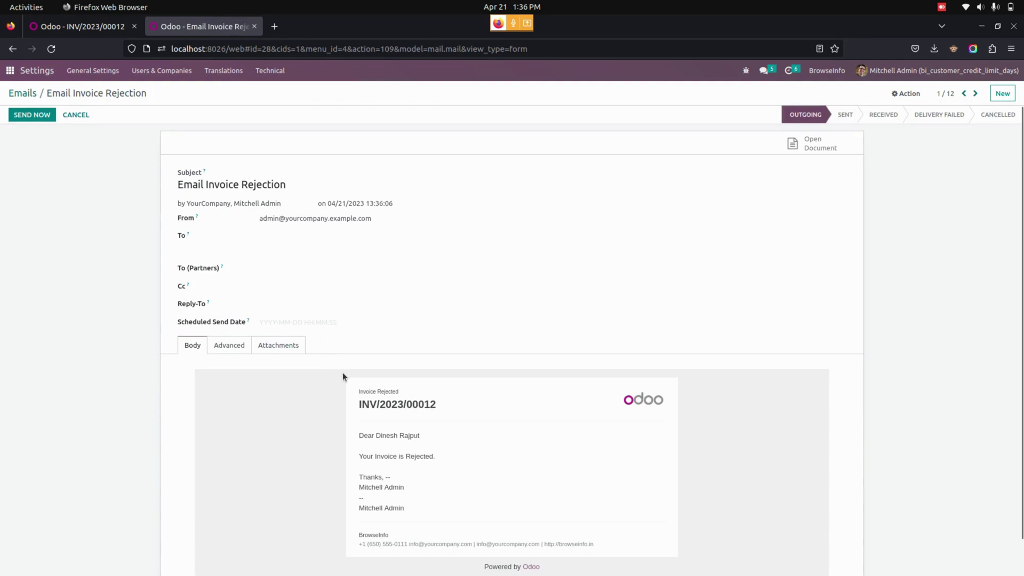
{"action": "scroll", "coordinate": [352, 380], "scroll_direction": "down", "scroll_amount": 1}
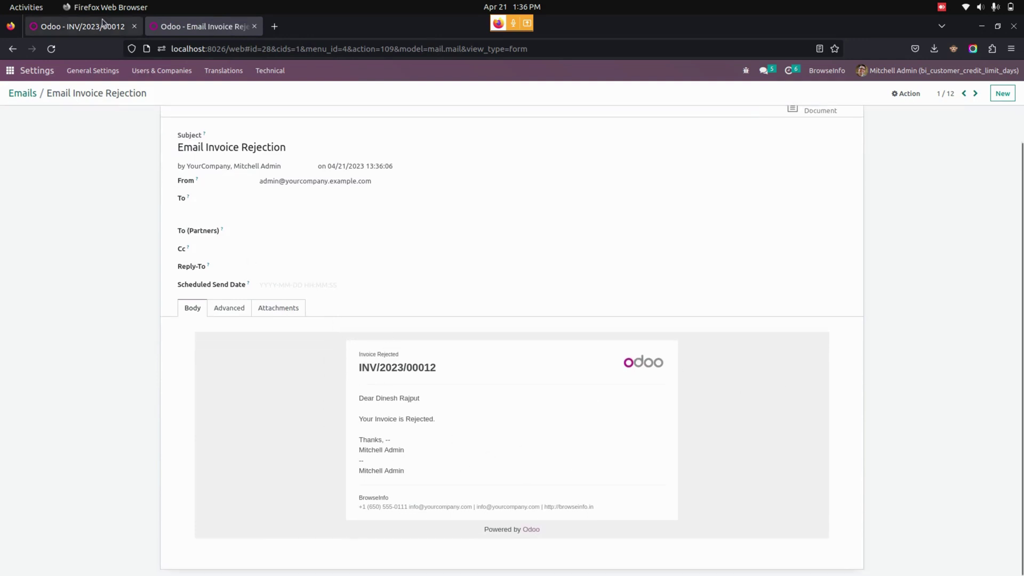
{"action": "left_click", "coordinate": [83, 26]}
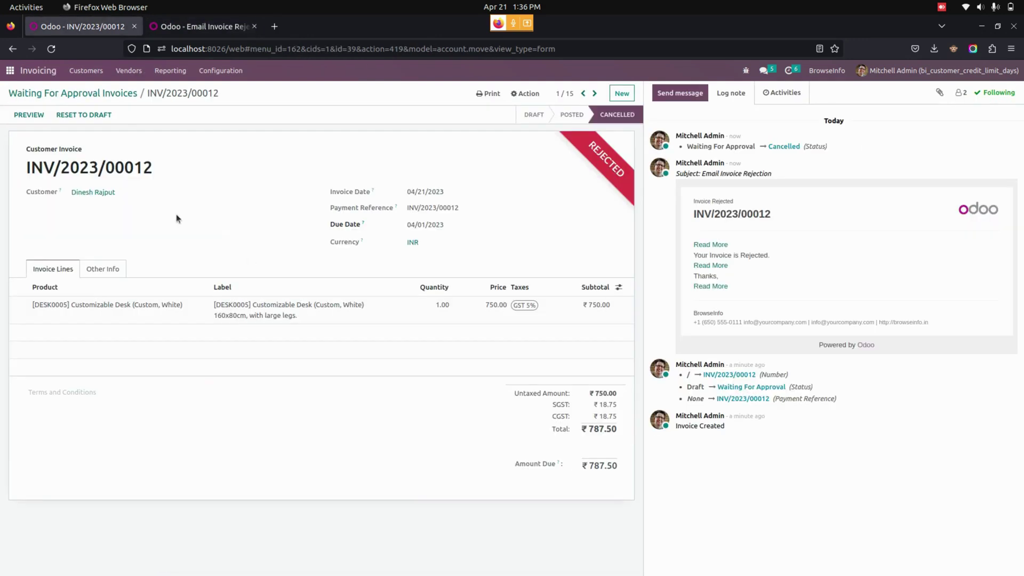
{"action": "left_click", "coordinate": [7, 72]}
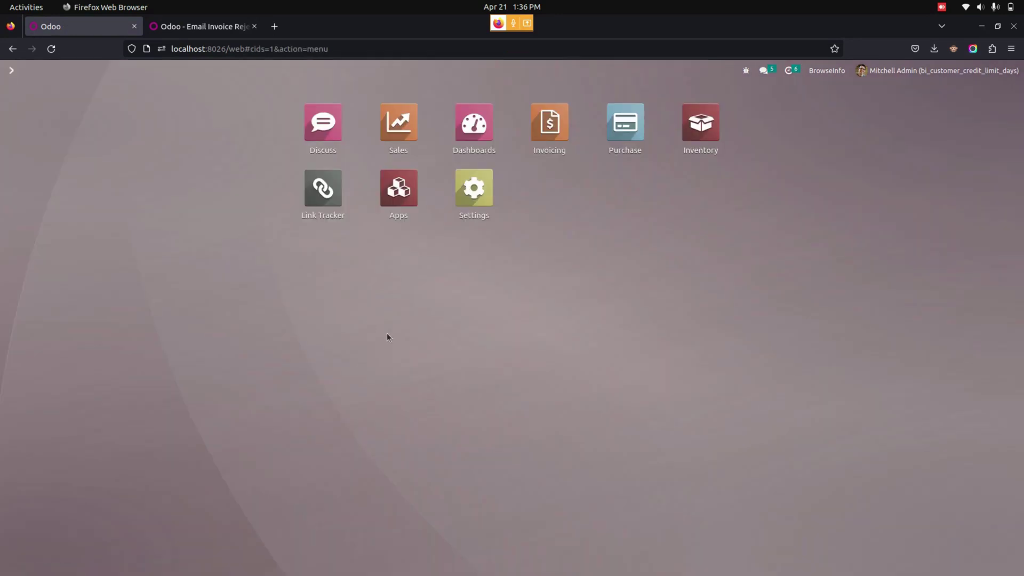